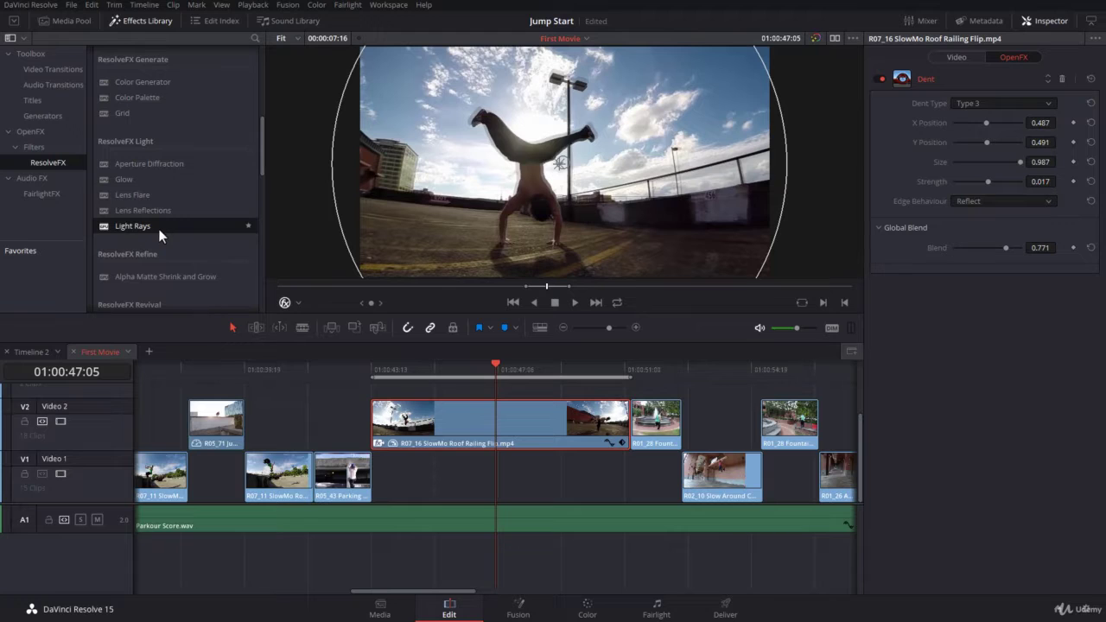
Replace the Dent effect with Light Rays on the roof railing flip clip and show its OpenFX settings
left_click(1061, 80)
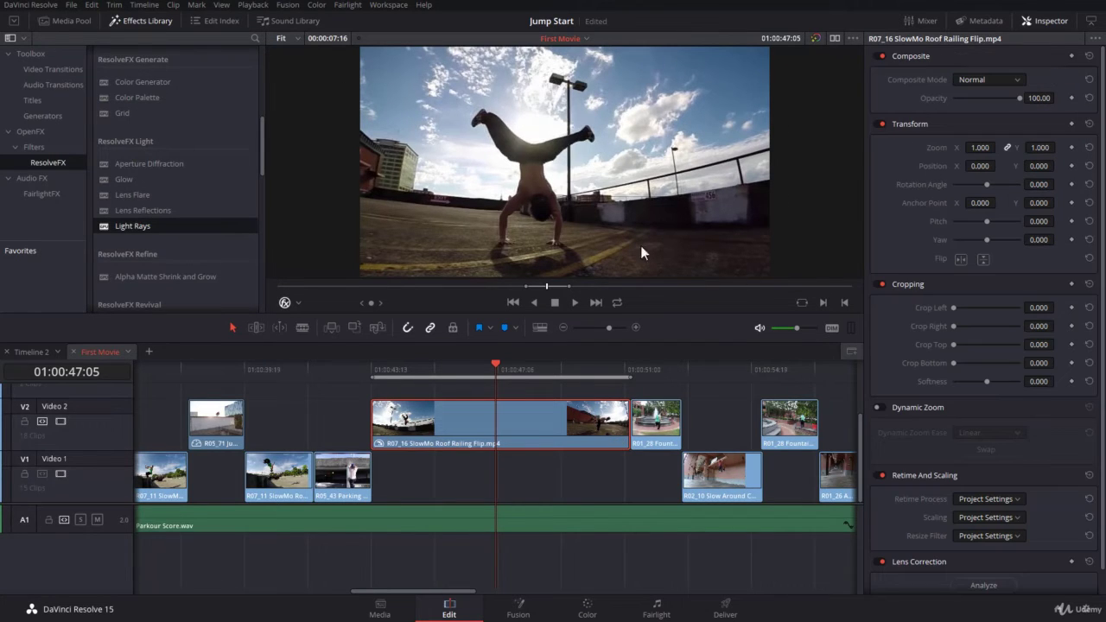
left_click_drag(131, 225, 531, 424)
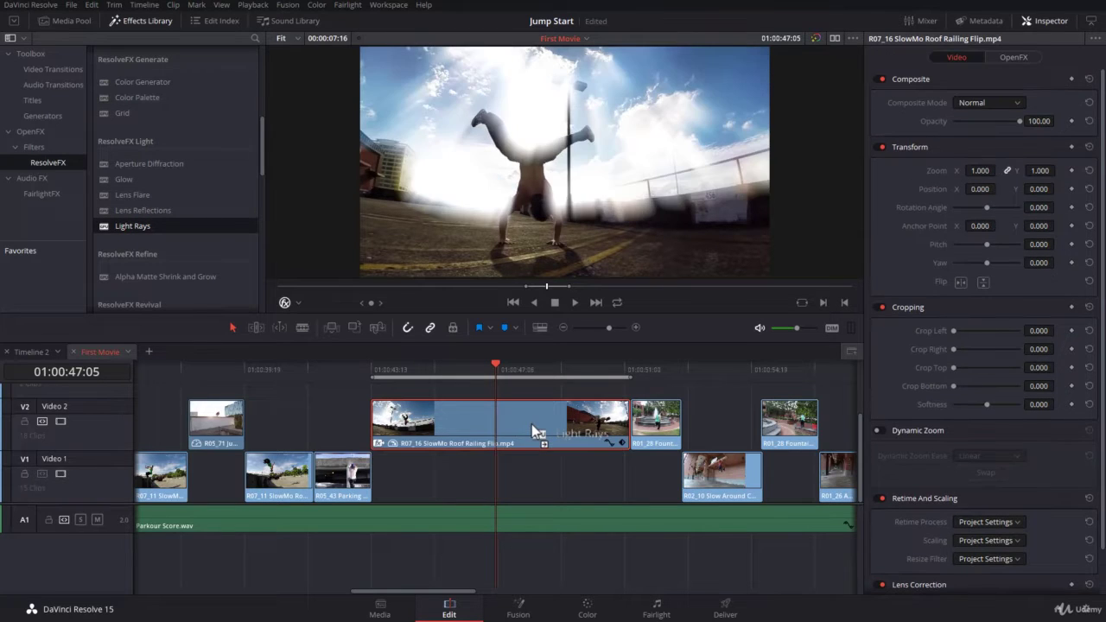
left_click(1011, 57)
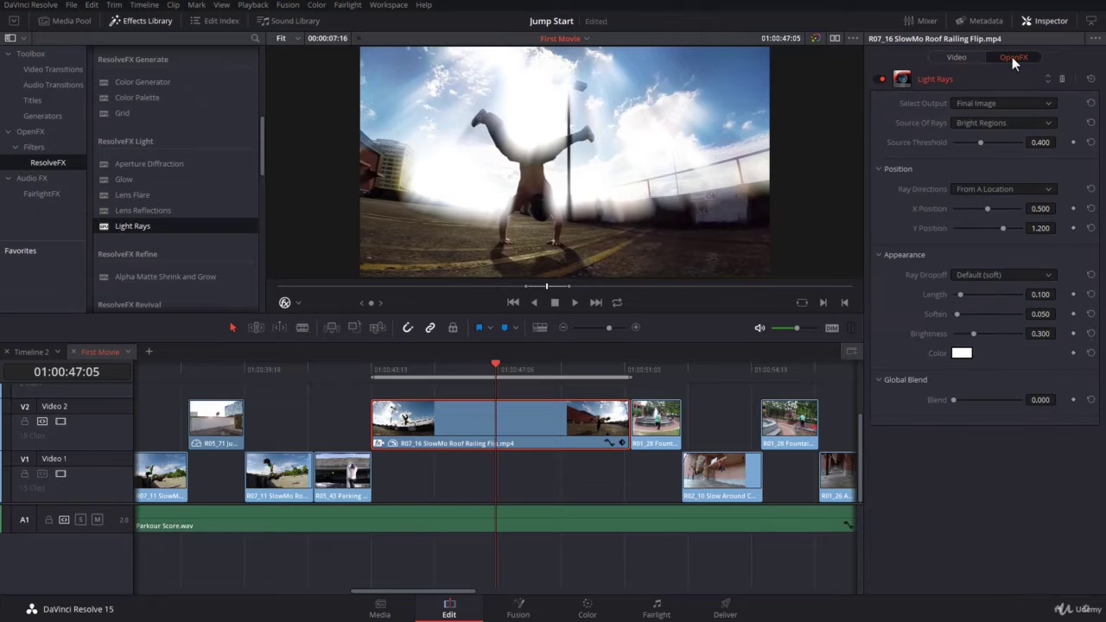
left_click(967, 103)
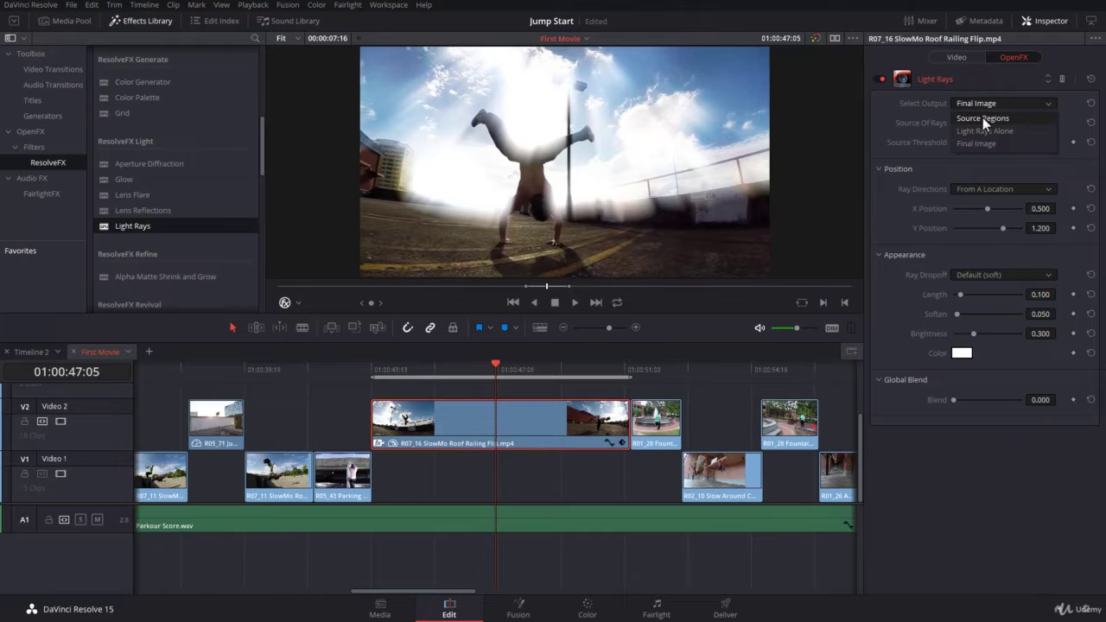
left_click(982, 118)
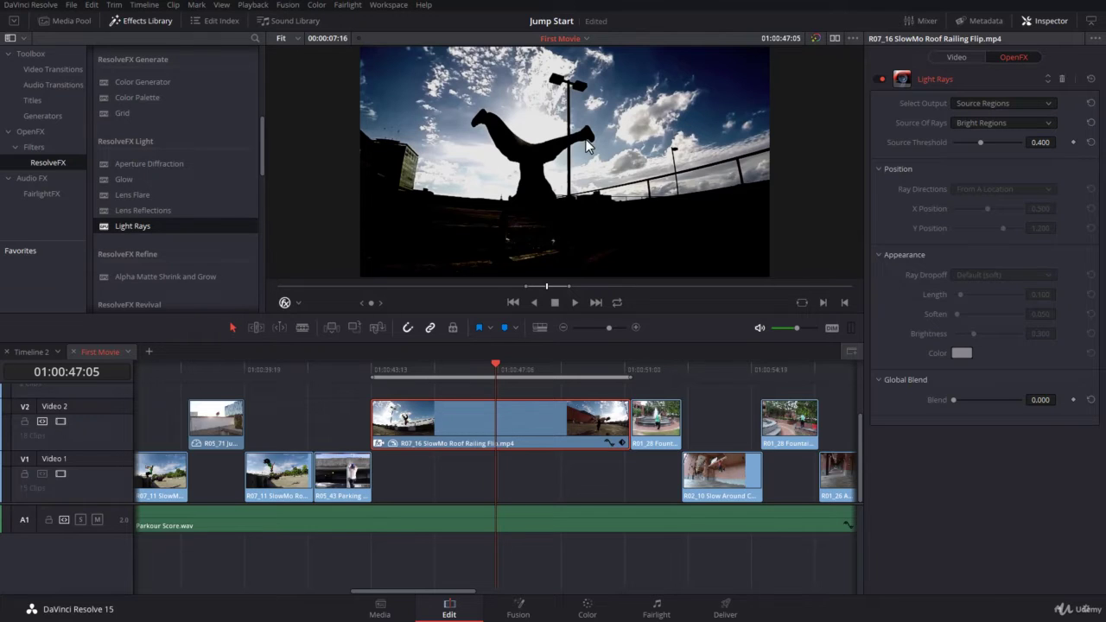
left_click(977, 102)
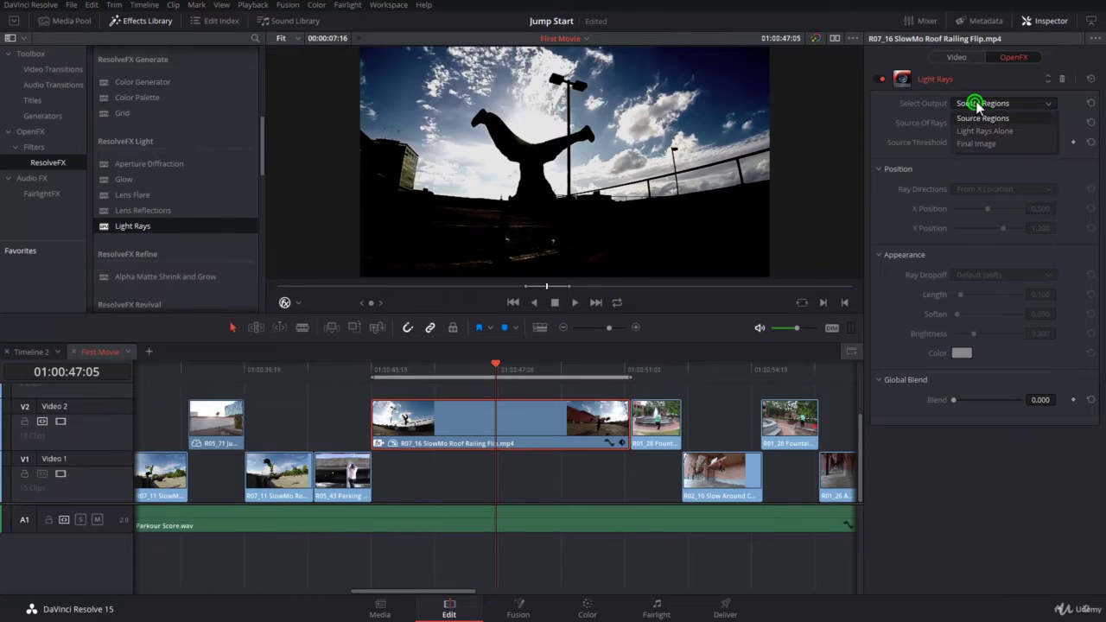
left_click(987, 130)
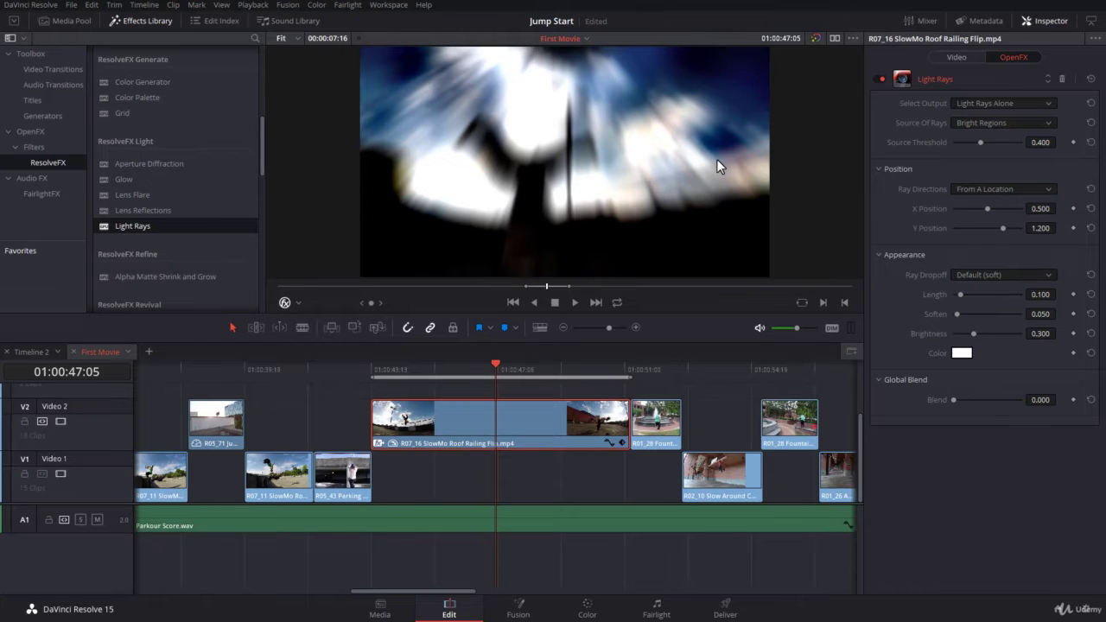
left_click(955, 106)
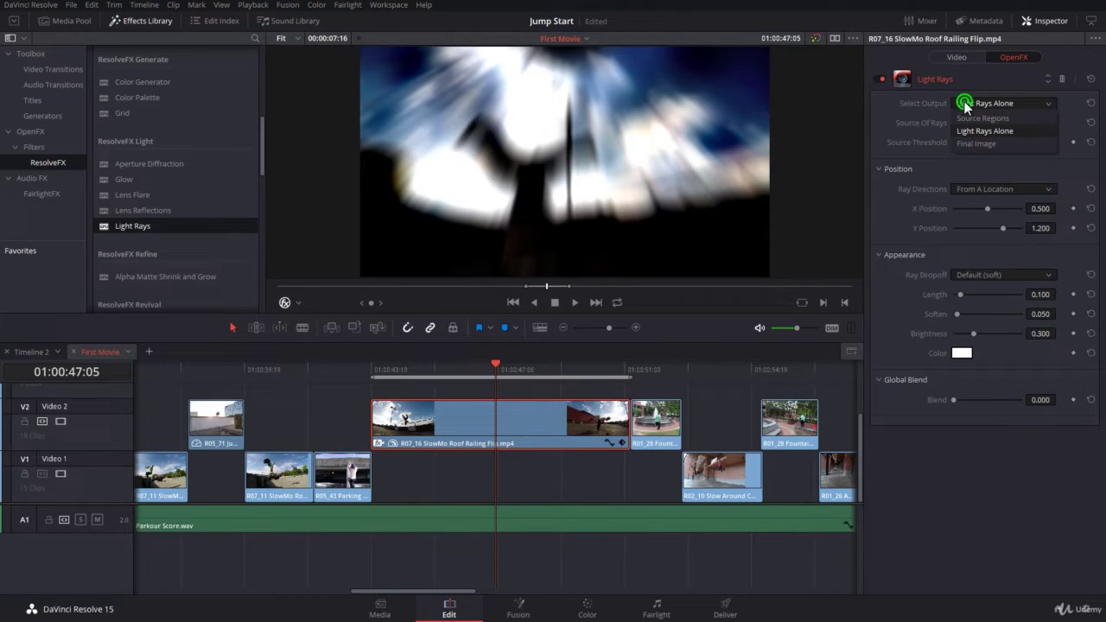
left_click(975, 145)
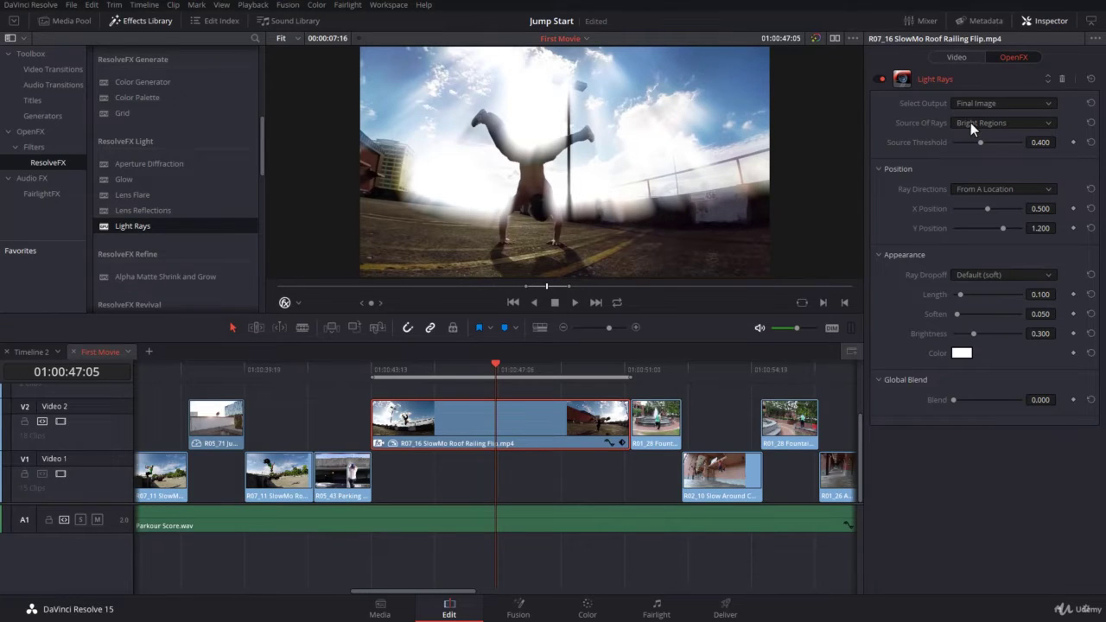
Switch Source Of Rays to Edges, then test Source Threshold and reset it to 0.400
left_click(970, 123)
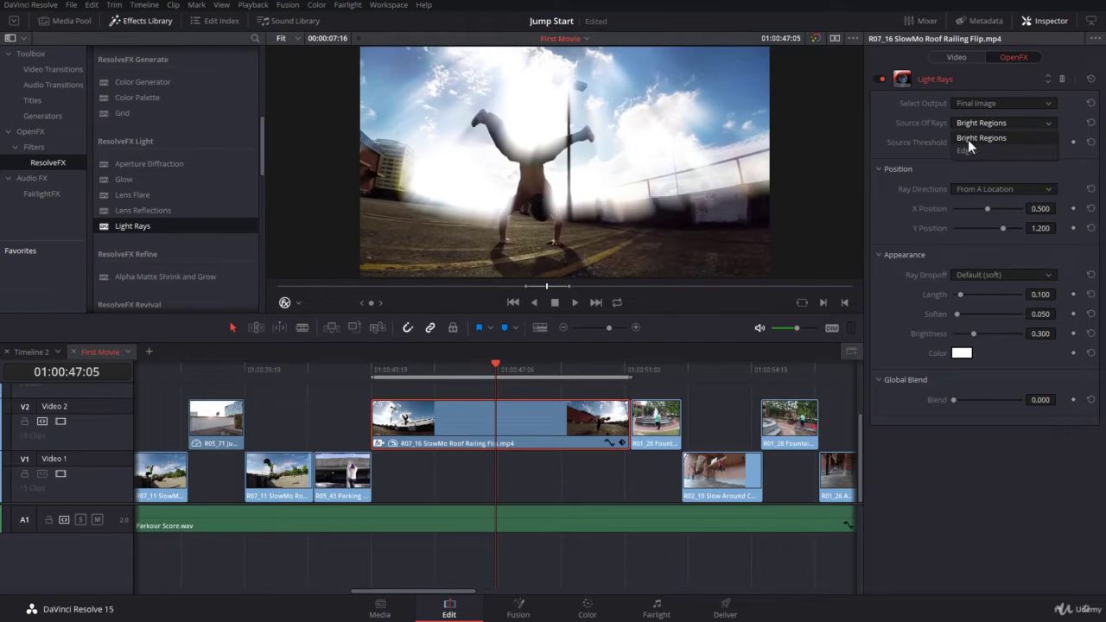
left_click(968, 139)
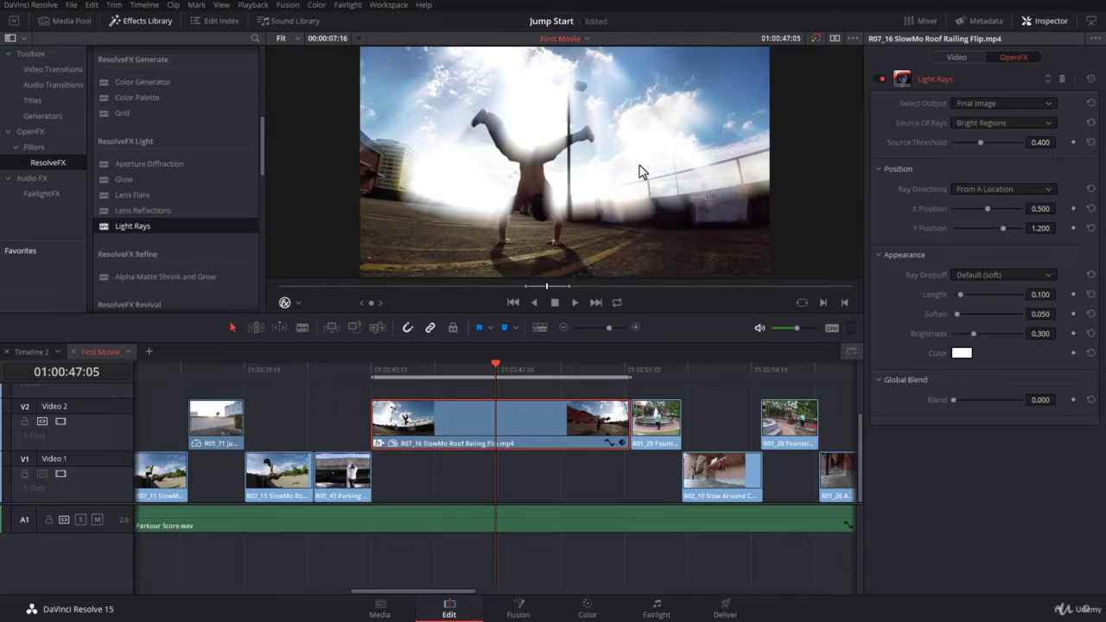
left_click(965, 122)
left_click(968, 147)
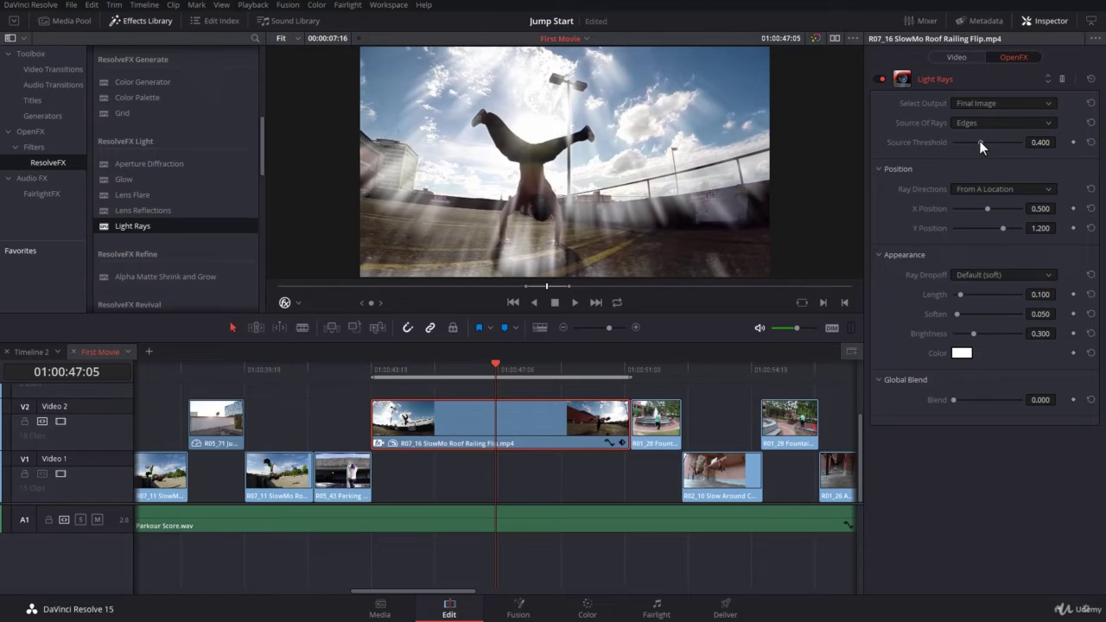
left_click_drag(982, 145, 927, 146)
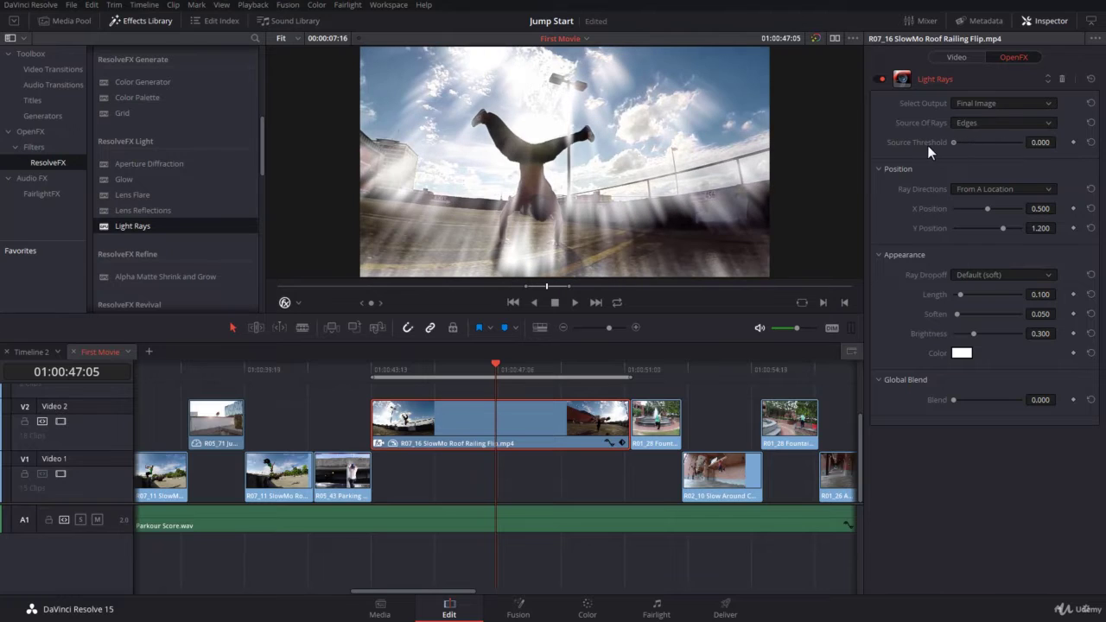
left_click(1091, 142)
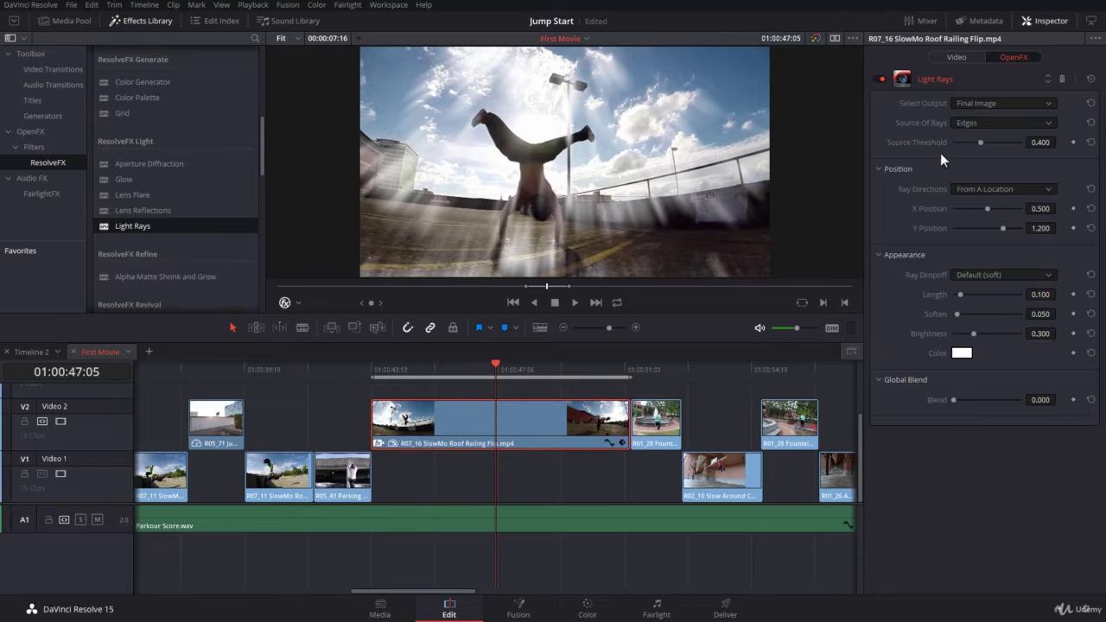
Try the At An Angle ray direction, swinging the angle from -30.0 to 33.5, then reset it
left_click(980, 190)
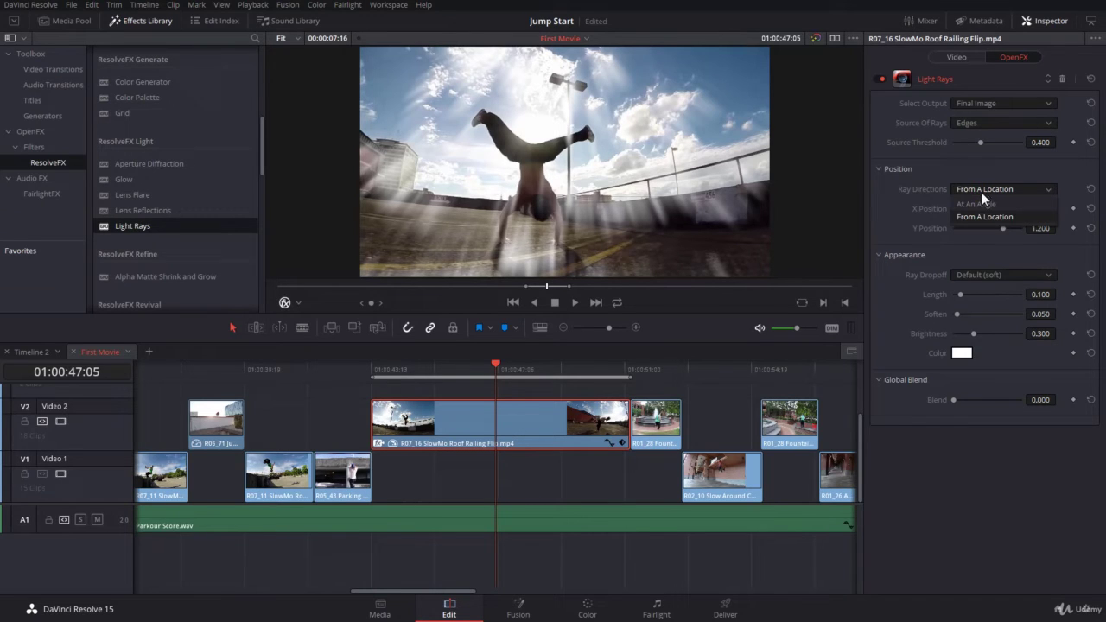
left_click(981, 202)
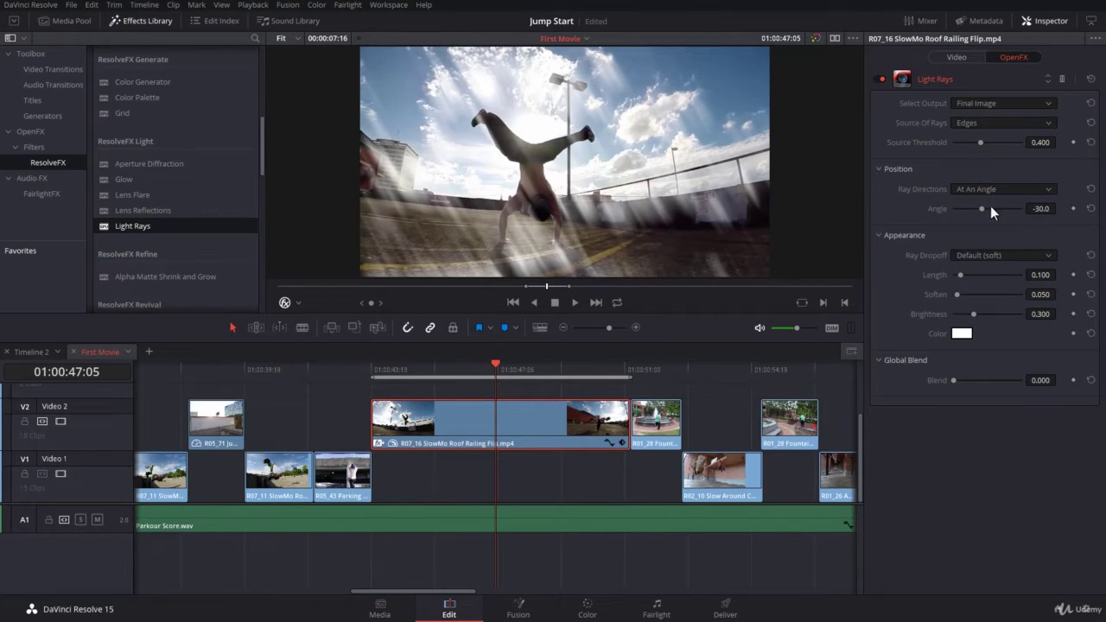
mouse_move(982, 207)
left_mouse_down()
mouse_move(1005, 214)
mouse_move(976, 207)
mouse_move(1004, 216)
mouse_move(982, 221)
left_mouse_up()
left_click(1090, 208)
Return to From A Location and place the ray source top-left at X 0.064, Y 0.947
left_click(1002, 188)
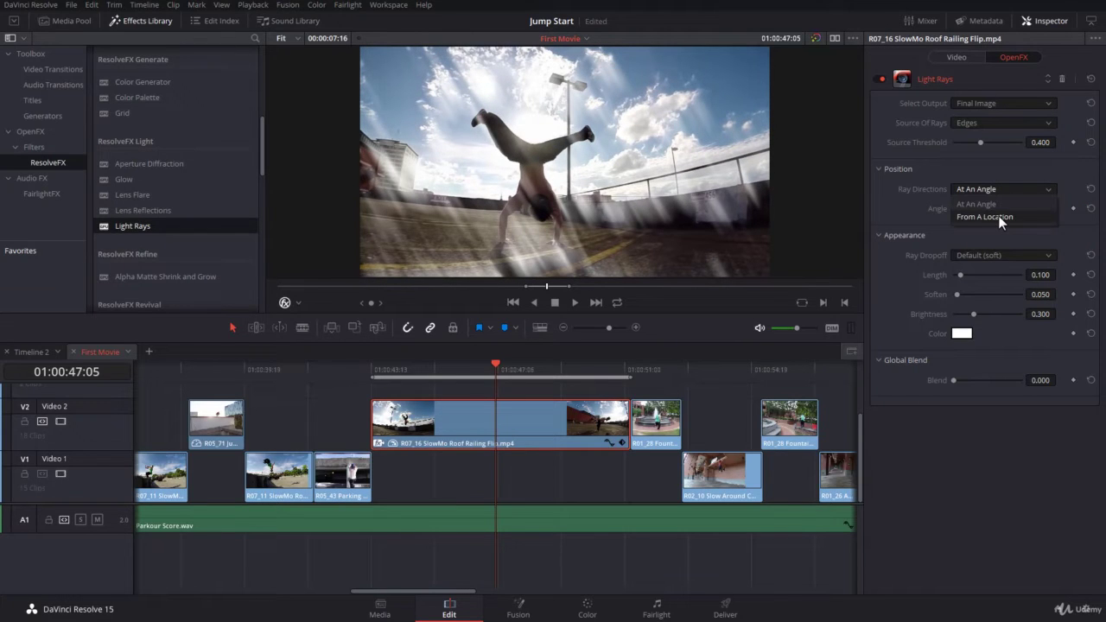
left_click(998, 216)
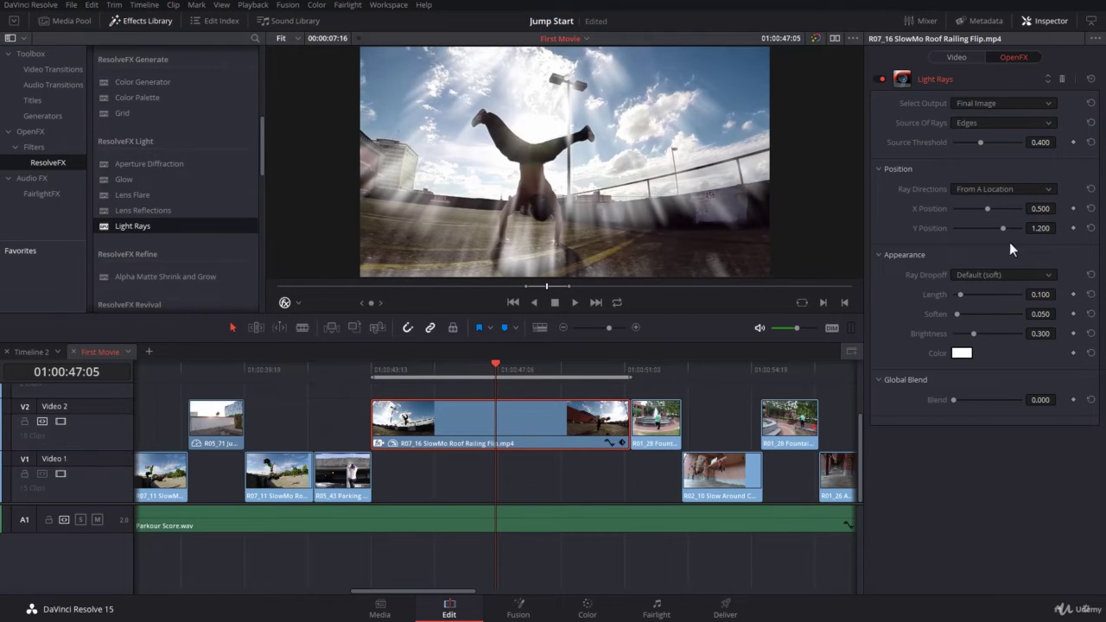
left_click_drag(1004, 228, 994, 228)
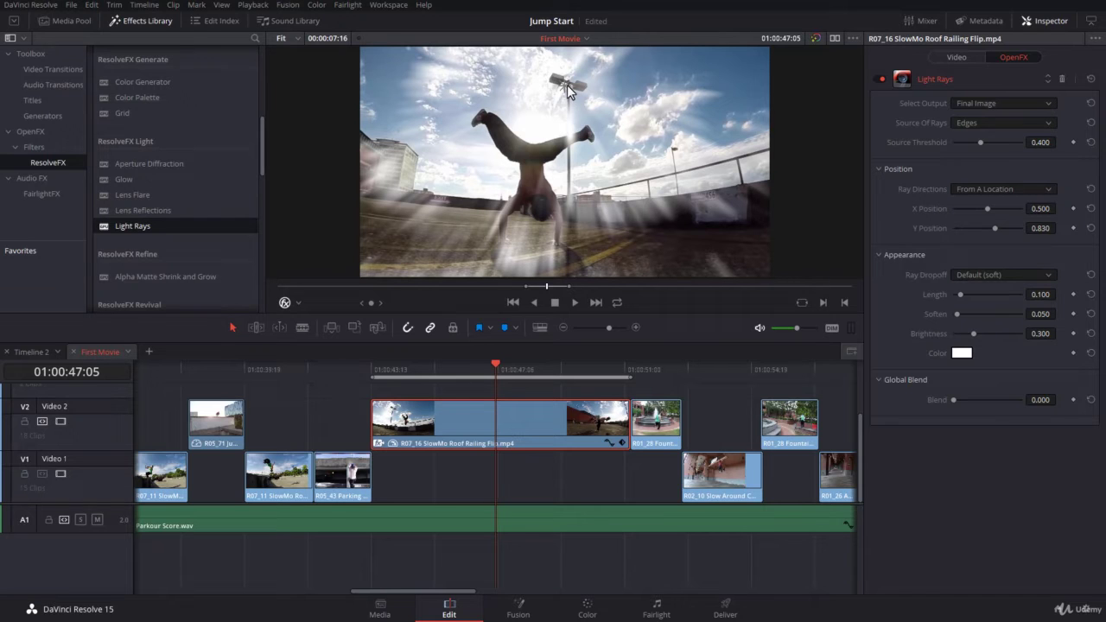
left_click_drag(567, 92, 386, 57)
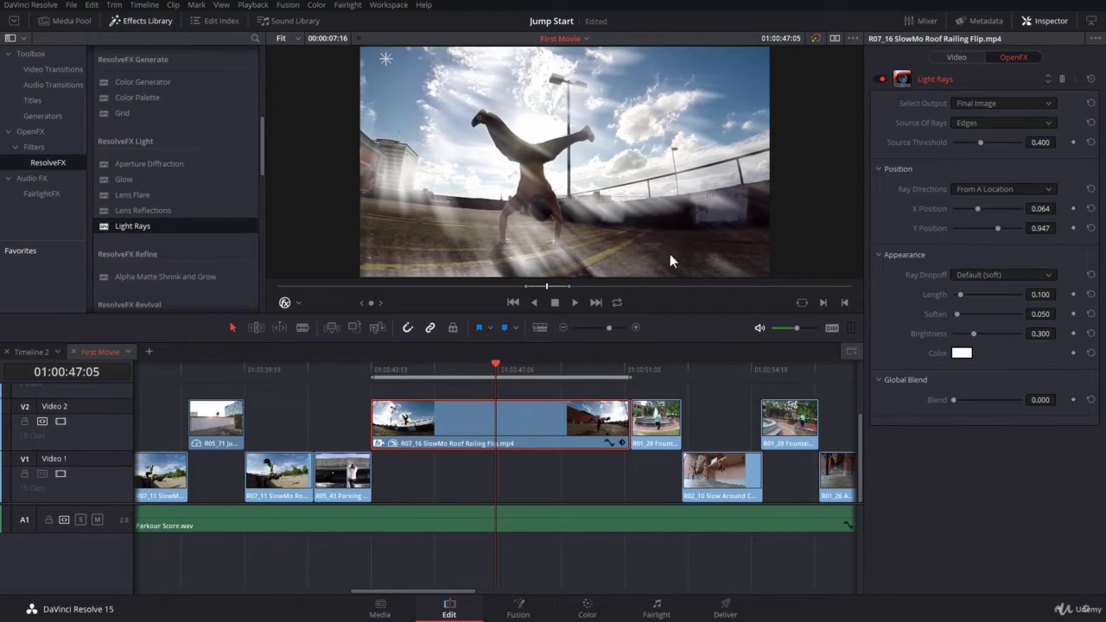
Compare the CCD Bloom Harsh and CCD Bloom Soft ray dropoffs, then settle on Default (soft)
left_click(1012, 274)
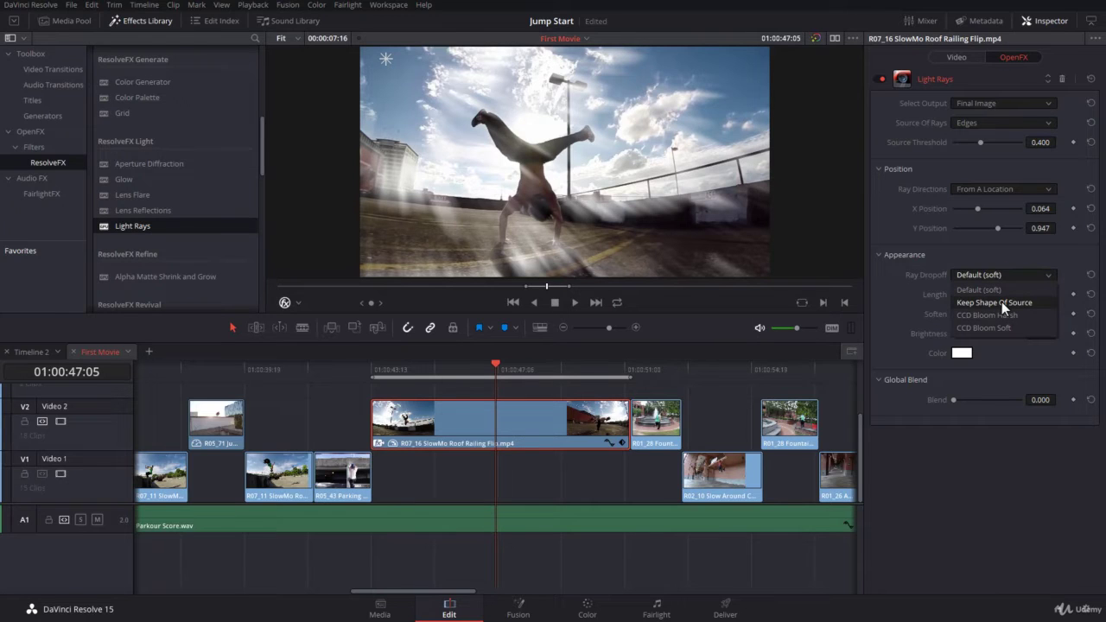
left_click(1001, 302)
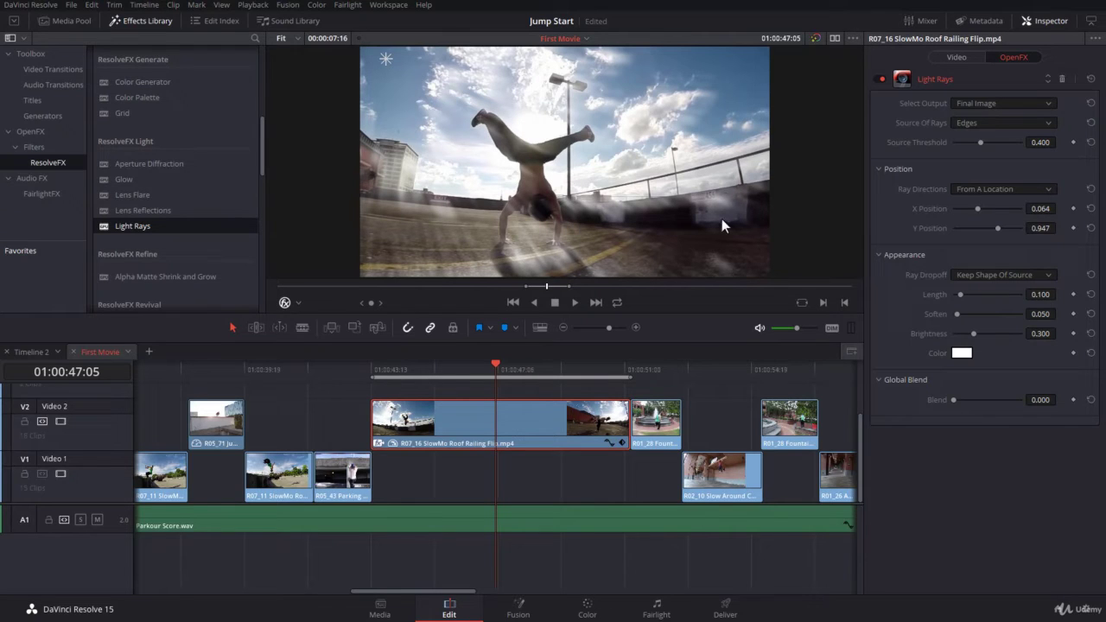
left_click(1011, 270)
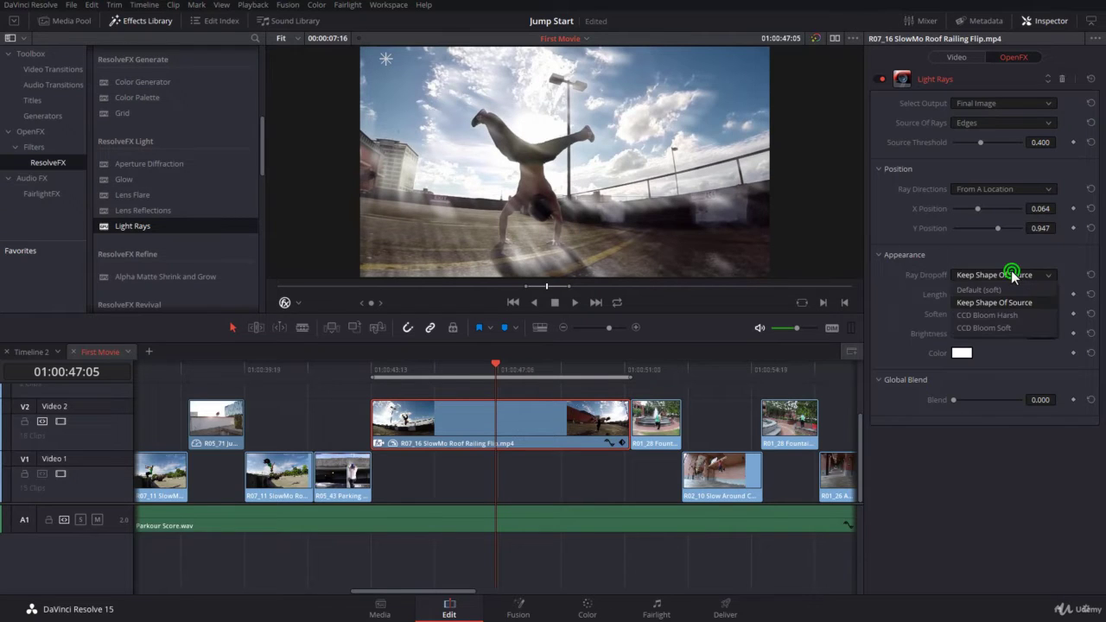
left_click(1004, 315)
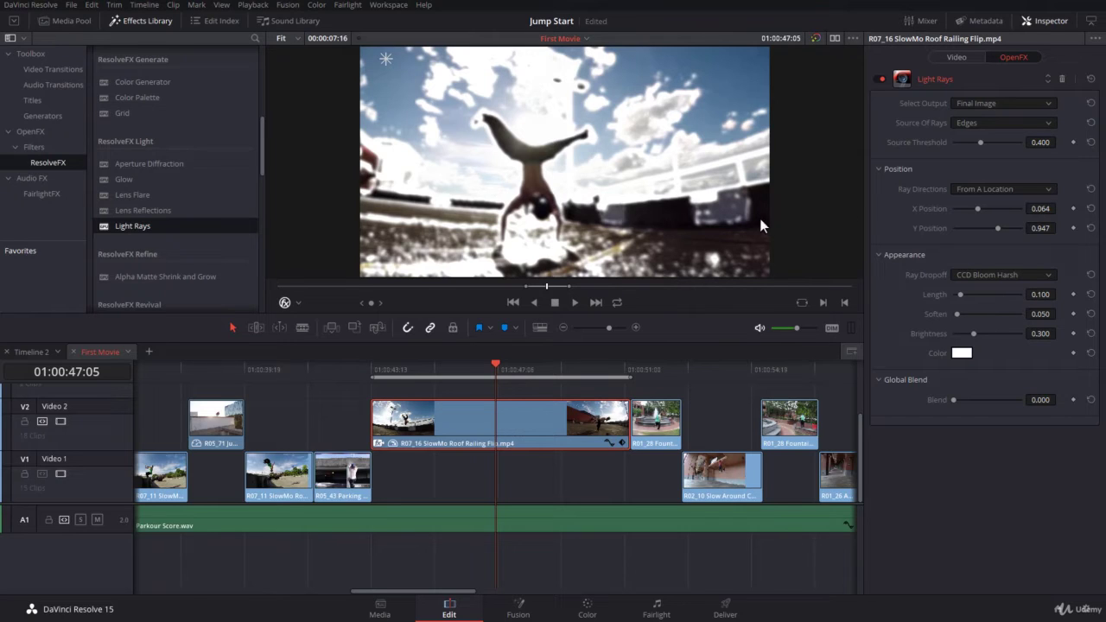
left_click(976, 273)
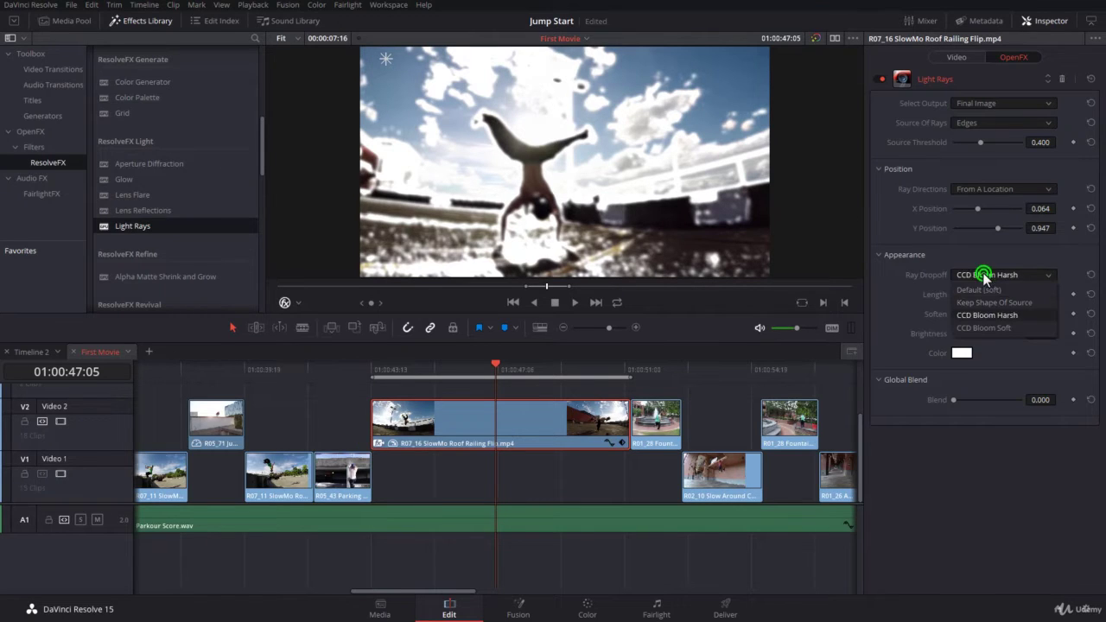
left_click(1000, 328)
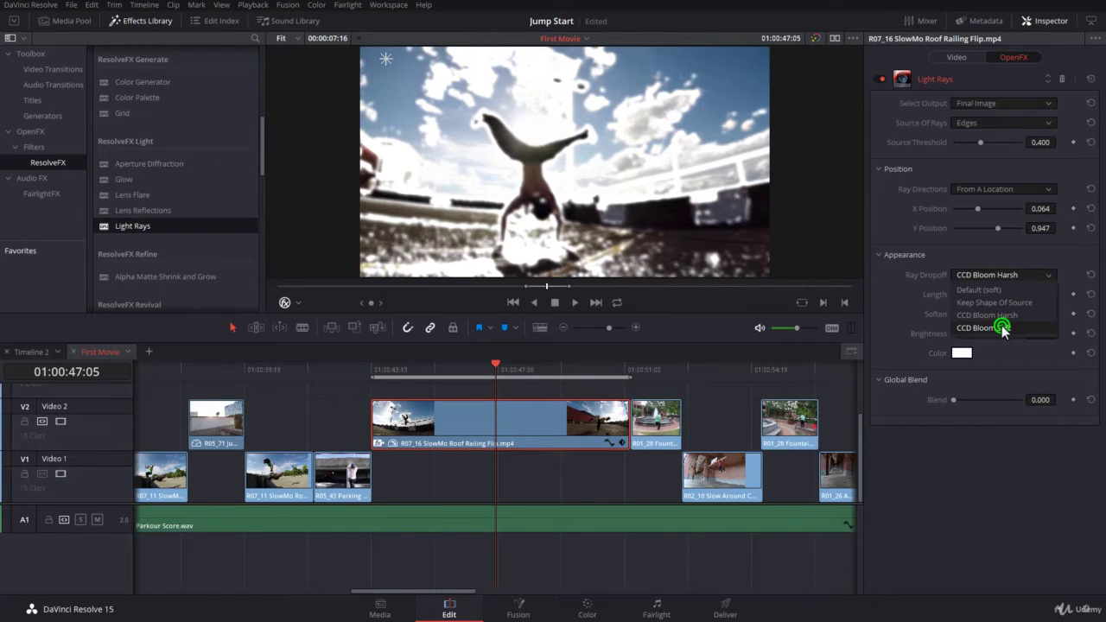
left_click(991, 278)
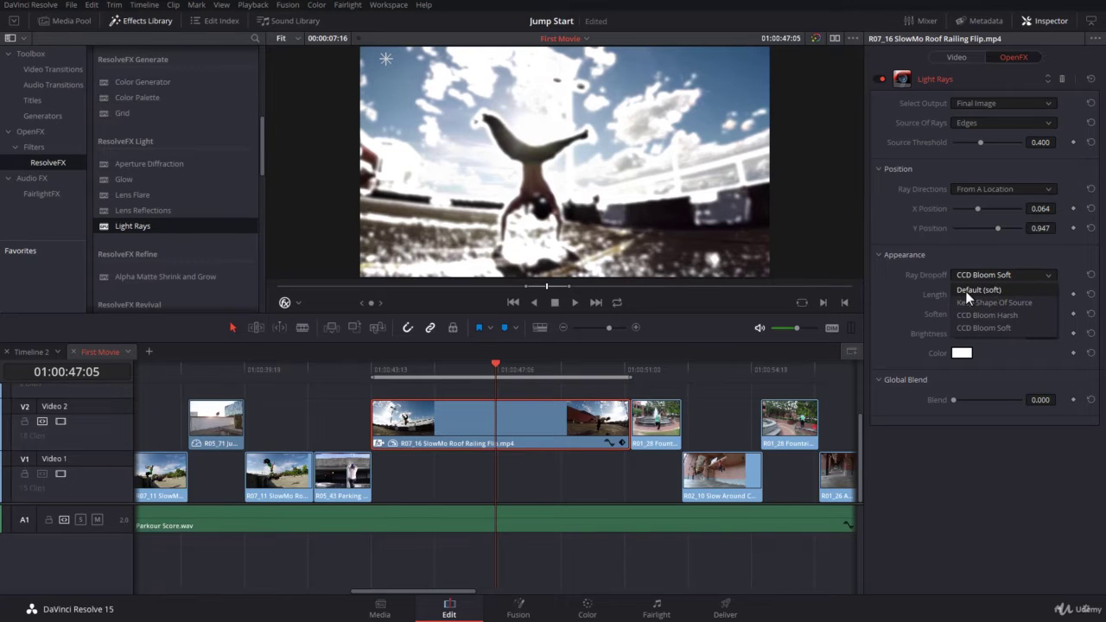
left_click(965, 291)
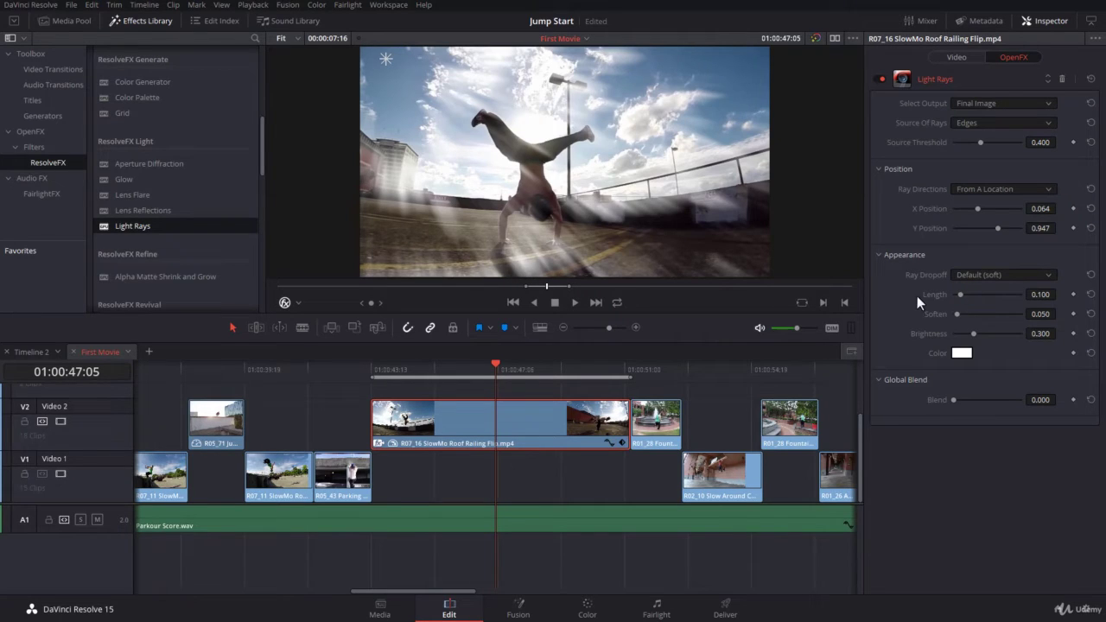
Raise ray Length to 0.262 and Soften to 0.127, and reset Brightness to 0.300
left_click_drag(961, 293, 950, 339)
left_click(1090, 334)
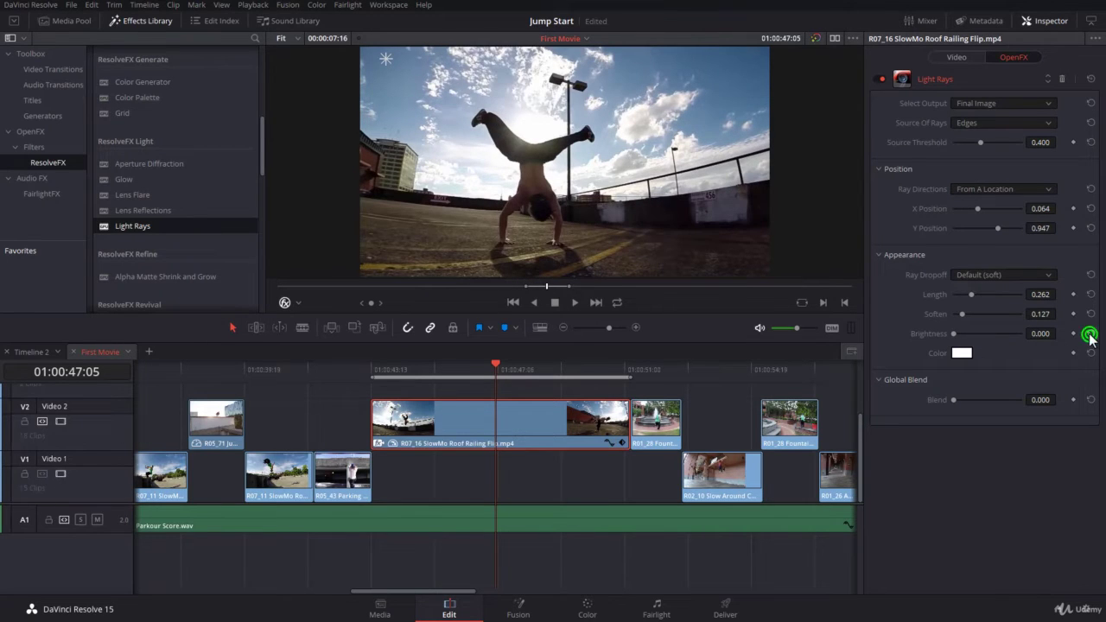
Tint the light rays warm peach (#ffac7b), leaving Global Blend at 0.000 after testing it
left_click(964, 355)
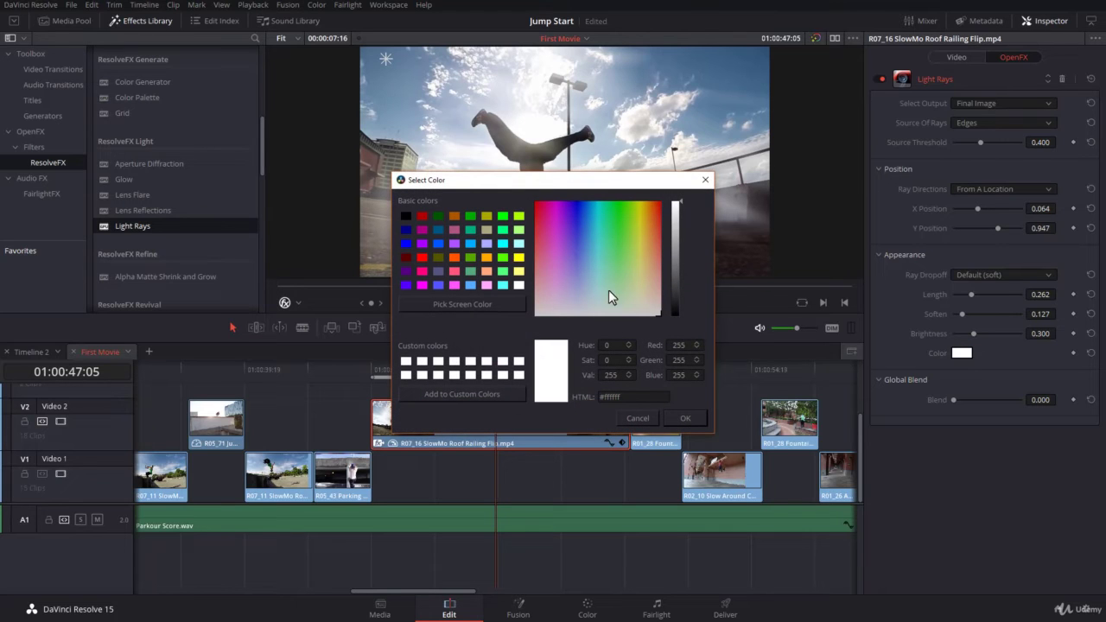
left_click(488, 272)
left_click_drag(568, 185, 826, 298)
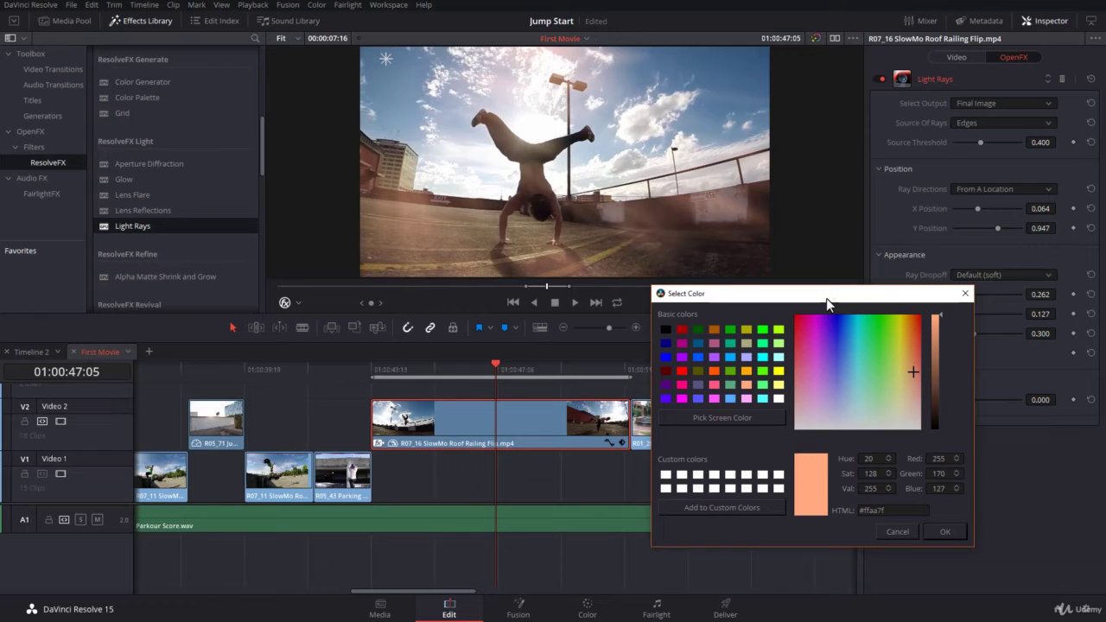
left_click(779, 401)
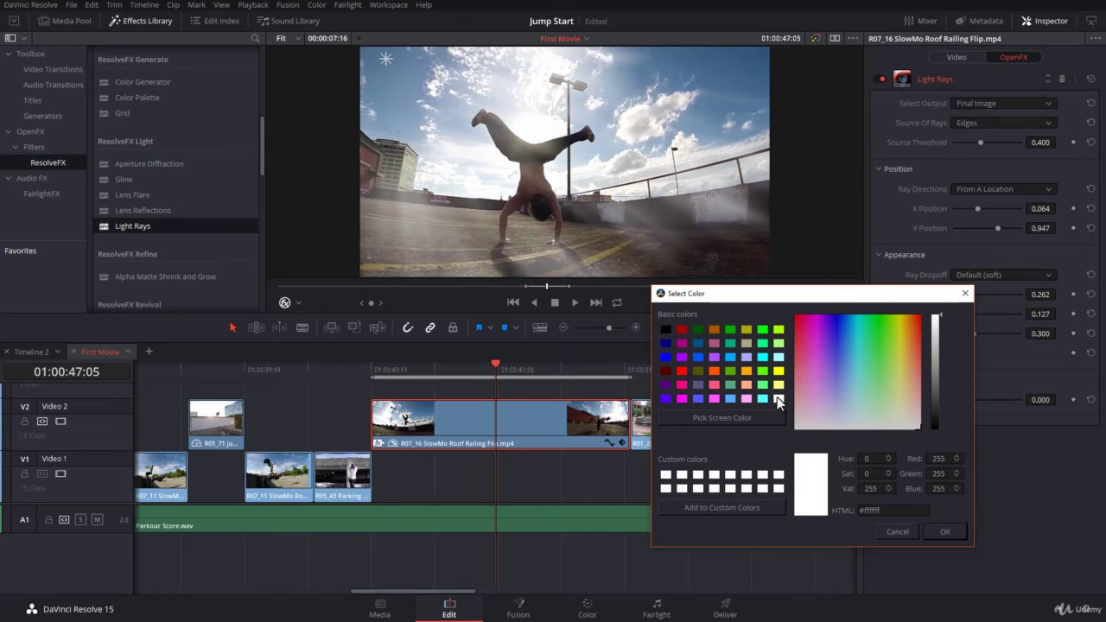
left_click(747, 385)
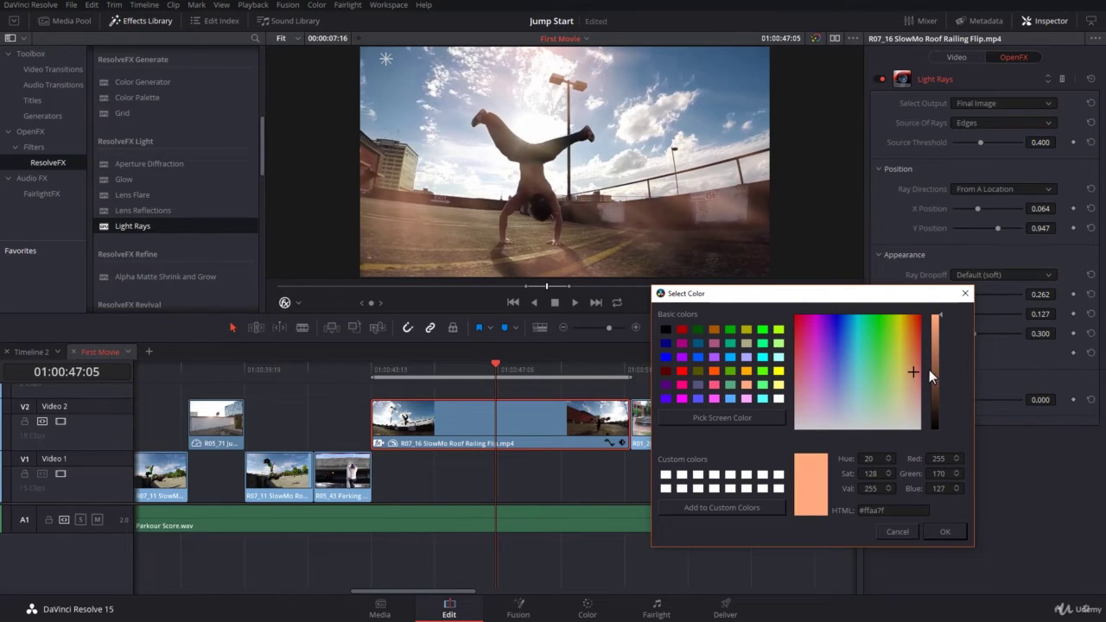
left_click(913, 371)
left_click(912, 370)
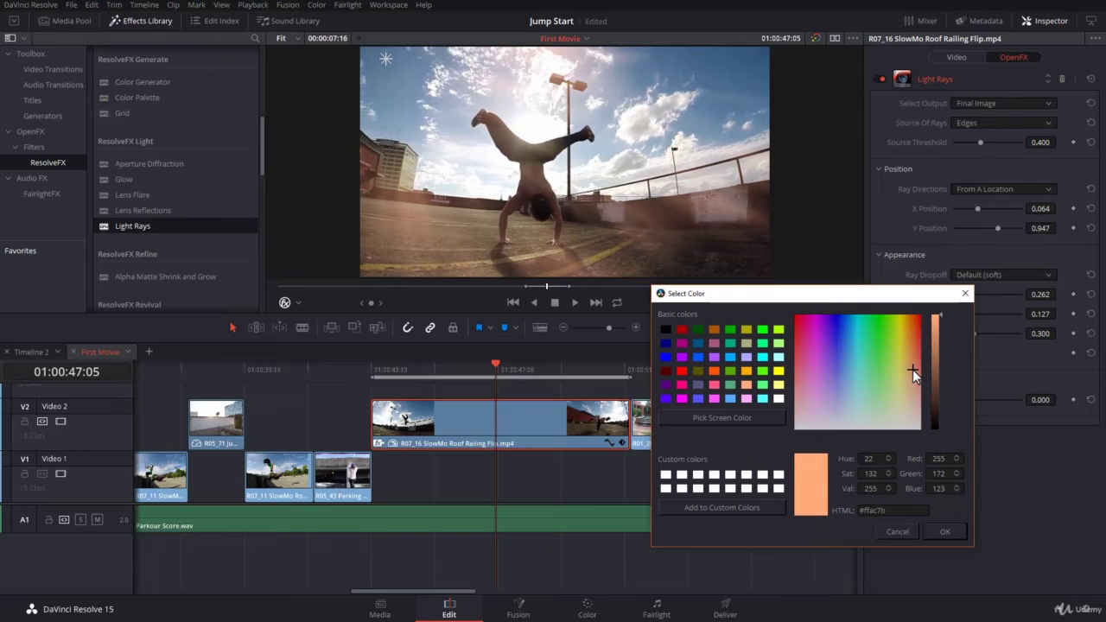
left_click(952, 533)
mouse_move(954, 400)
left_mouse_down()
mouse_move(1021, 405)
mouse_move(941, 406)
left_mouse_up()
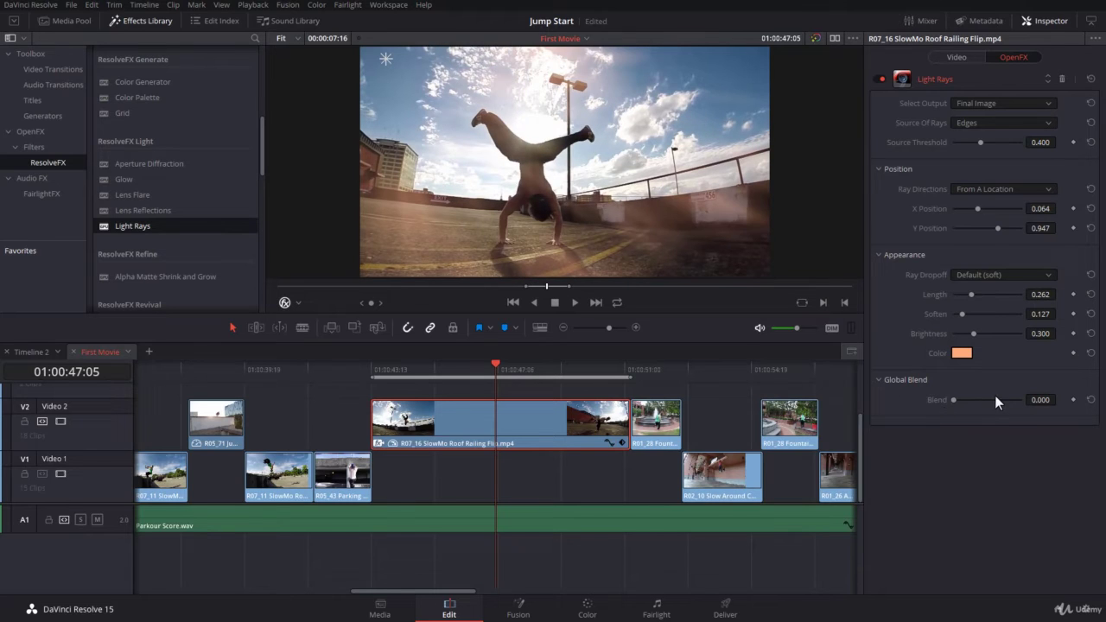
Compare the clip with the rays off, then set its Light Rays filter to Render Cache
left_click(878, 80)
right_click(530, 429)
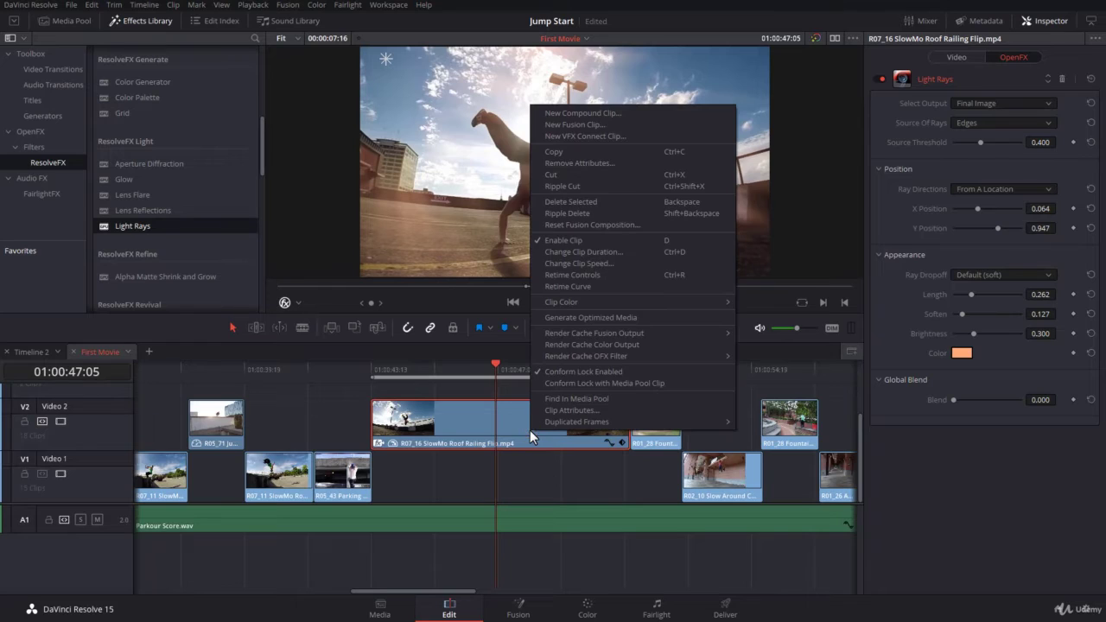
mouse_move(558, 357)
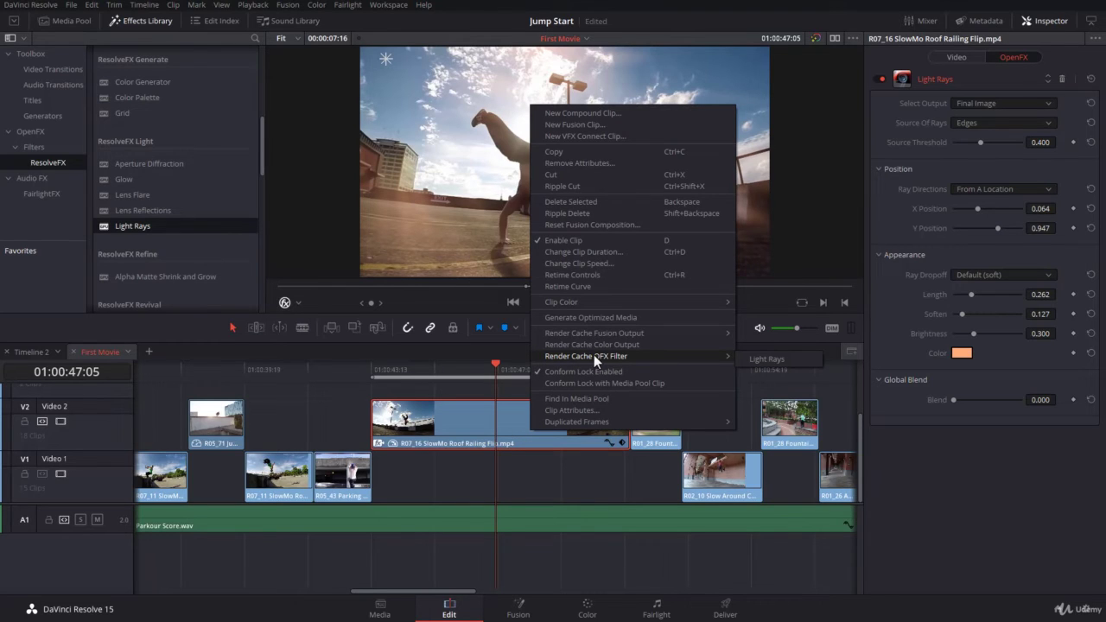
left_click(773, 358)
left_click(523, 374)
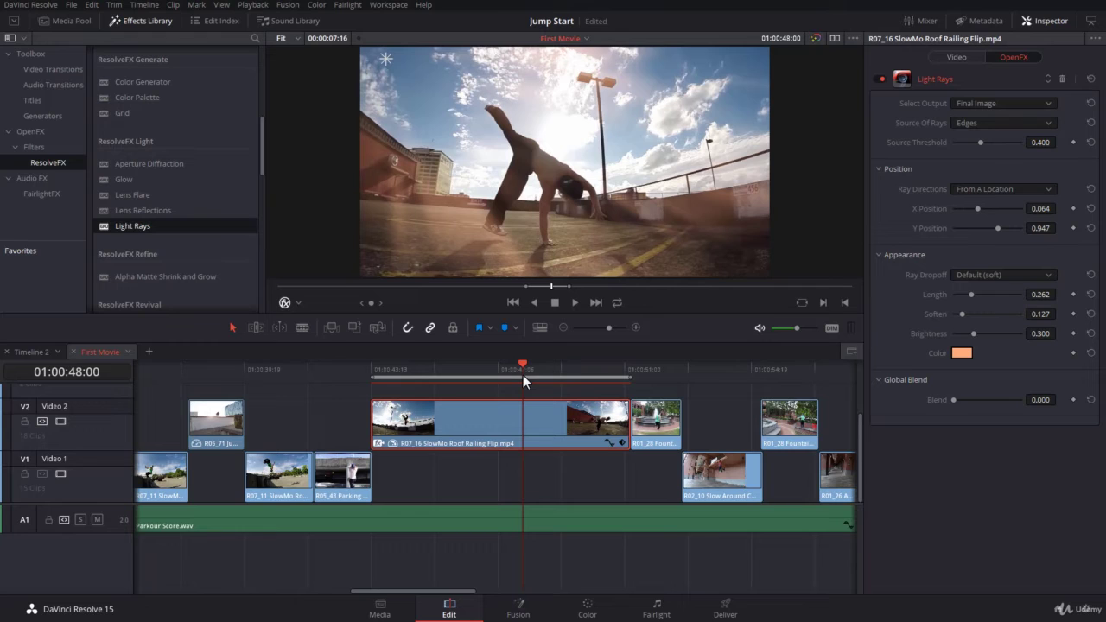
key("Up")
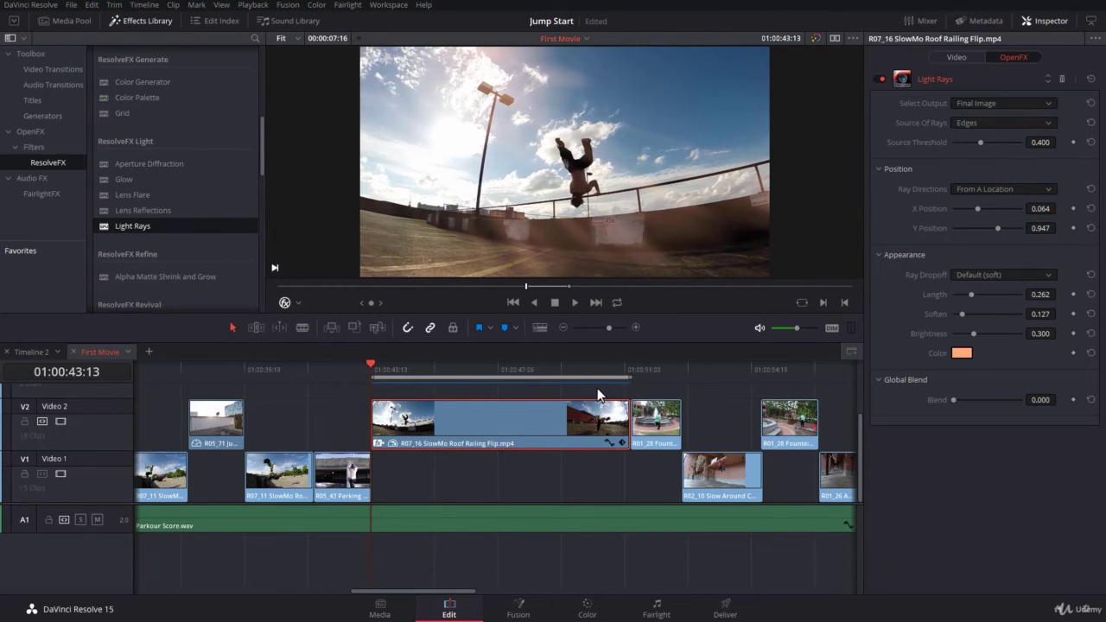
key("space")
key("space")
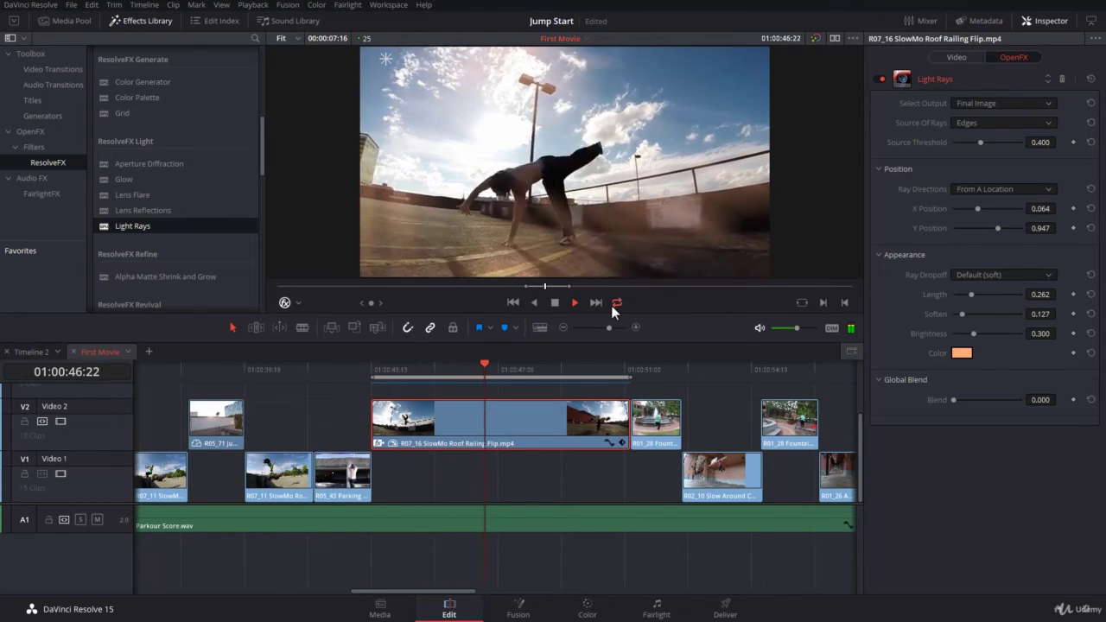
key("space")
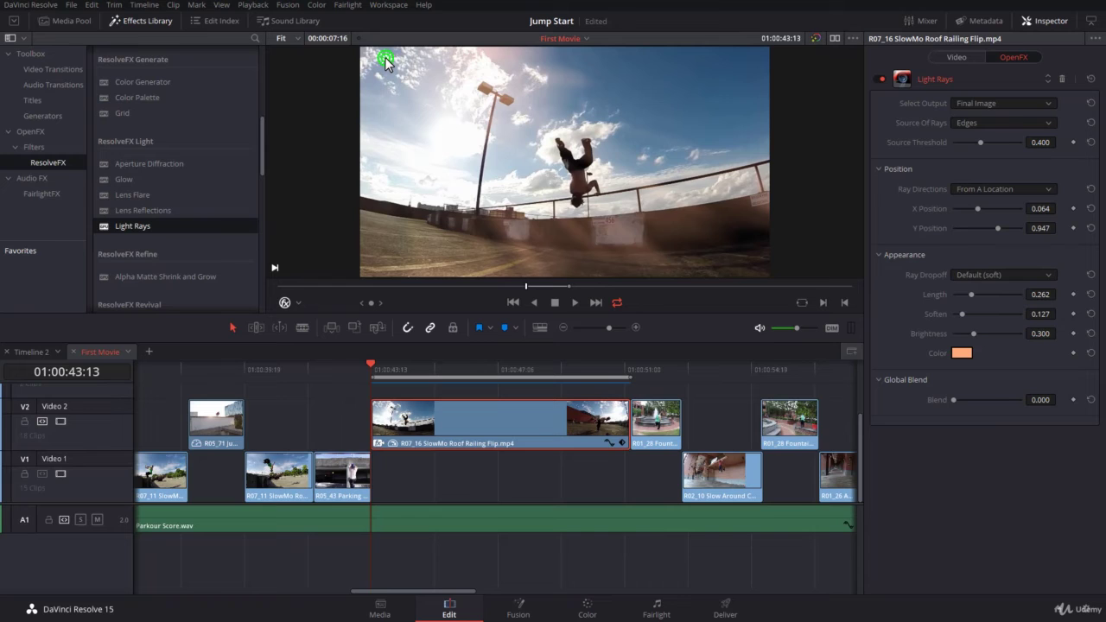
Keyframe the ray source from top-left (X 0.068) at clip start toward the sun (X 0.760) at its end
left_click(1073, 208)
left_click(1074, 227)
left_click_drag(532, 374, 629, 374)
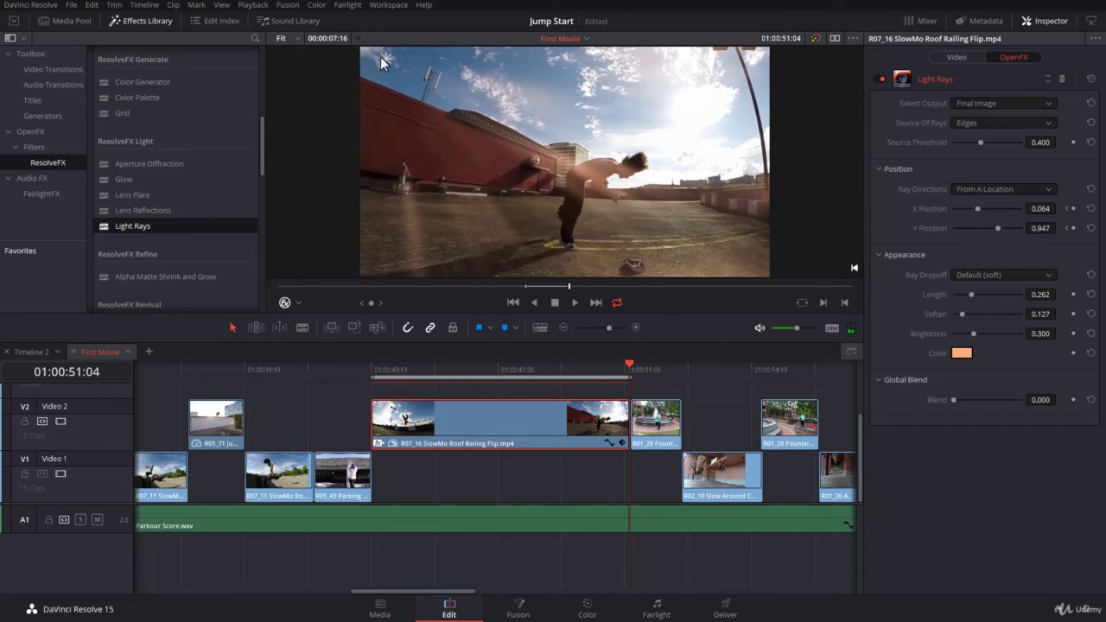
left_click_drag(384, 56, 671, 58)
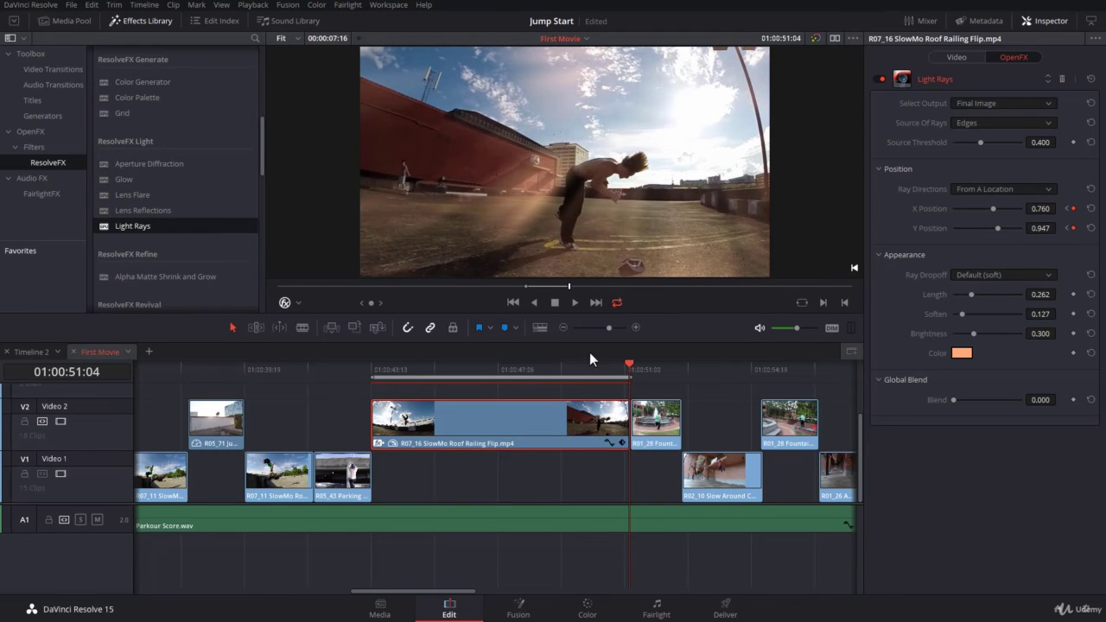
left_click_drag(566, 365, 372, 380)
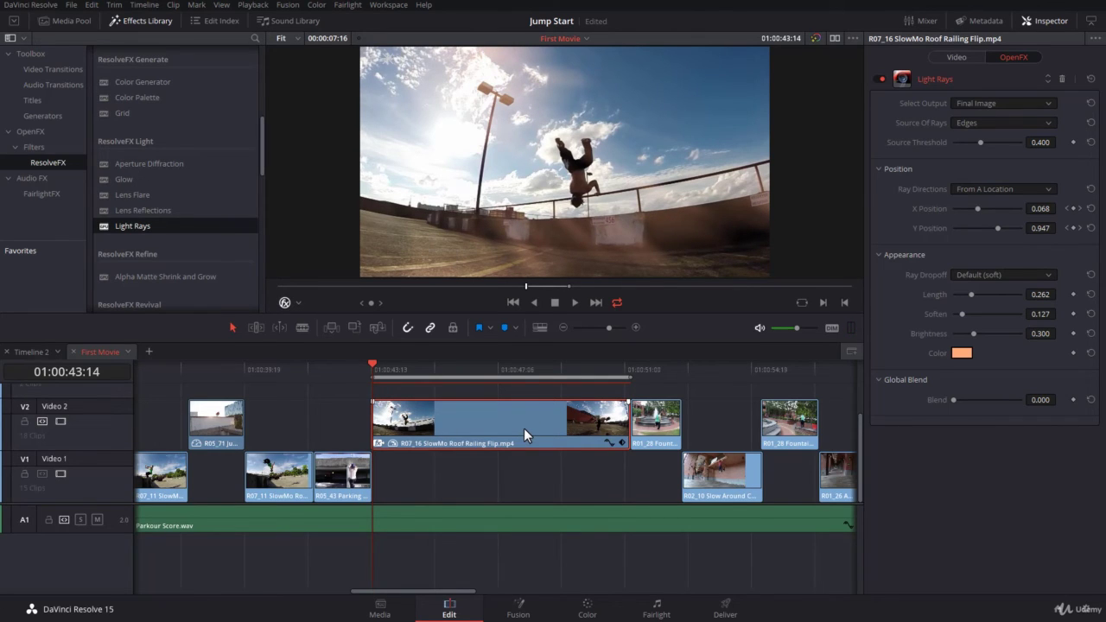
key("space")
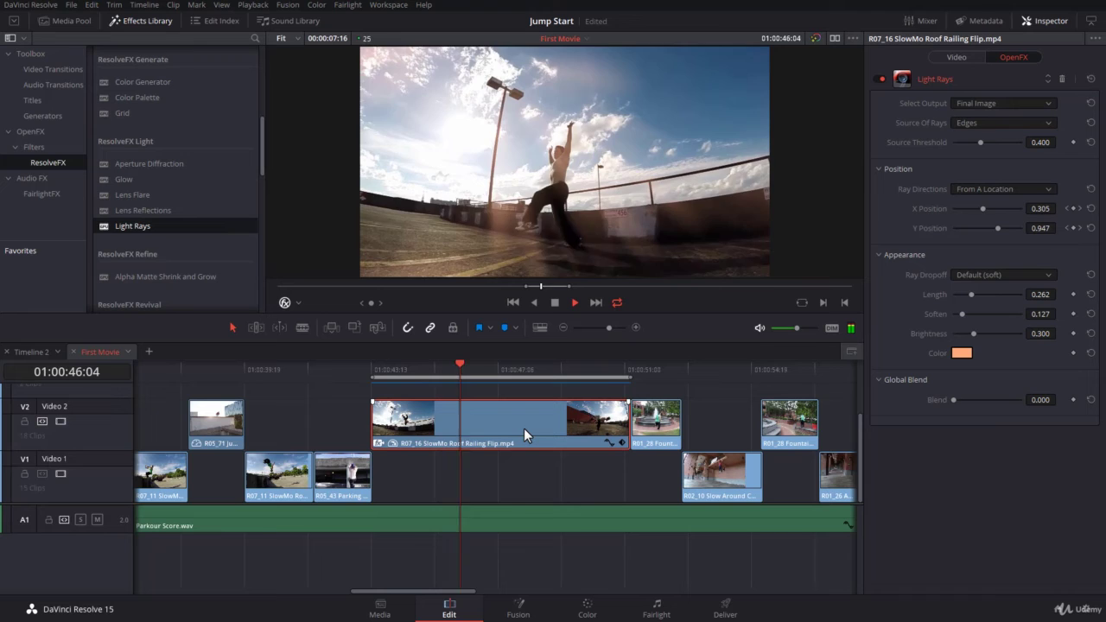
key("space")
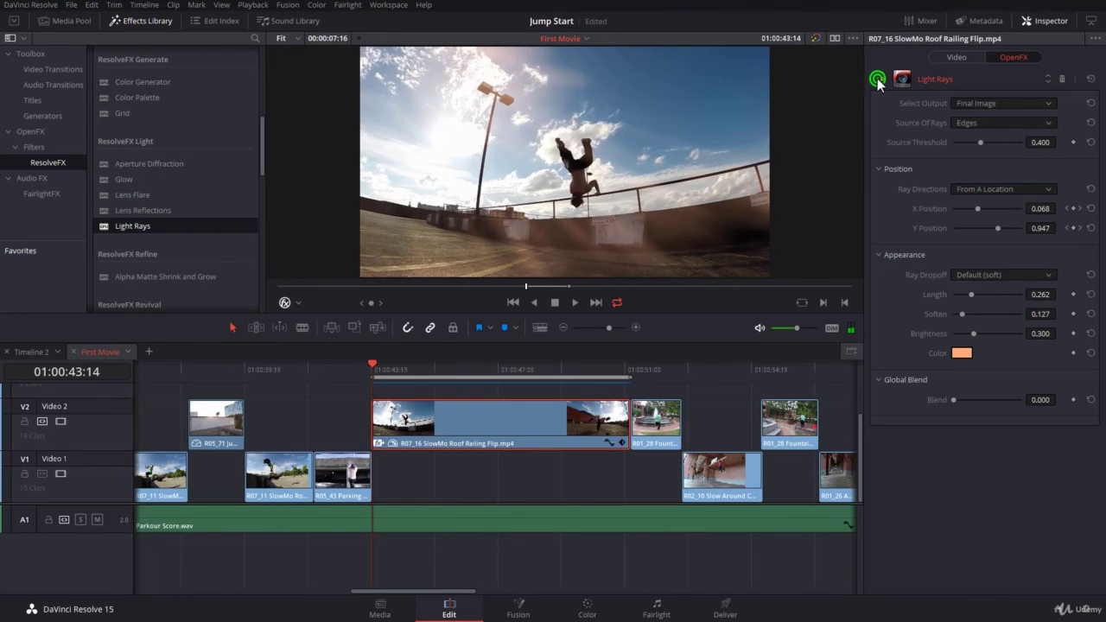
left_click(877, 79)
left_click(877, 79)
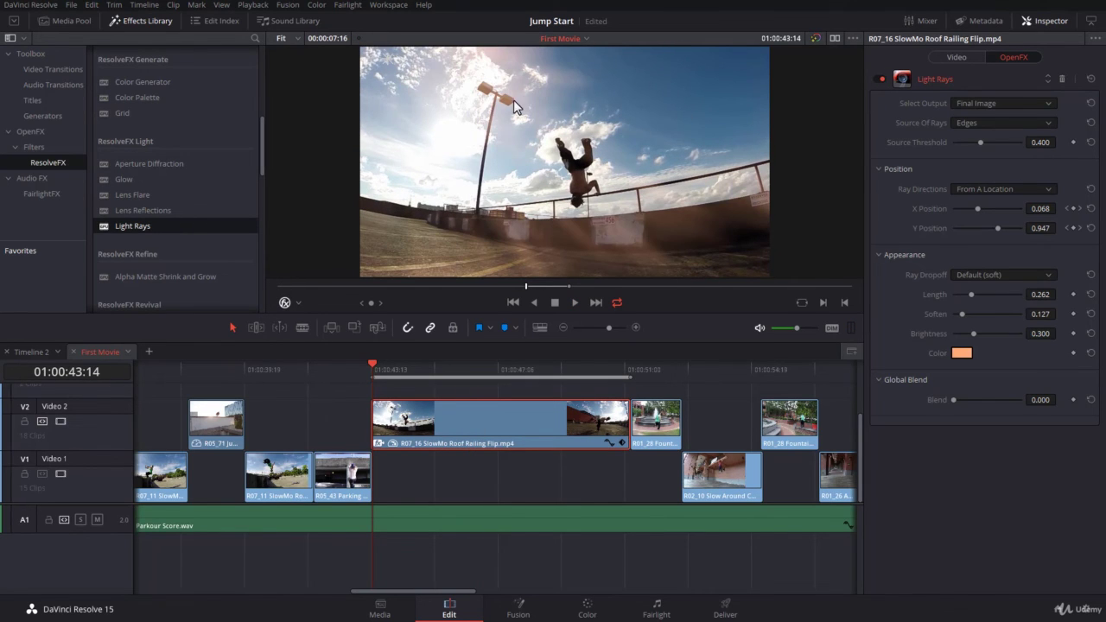